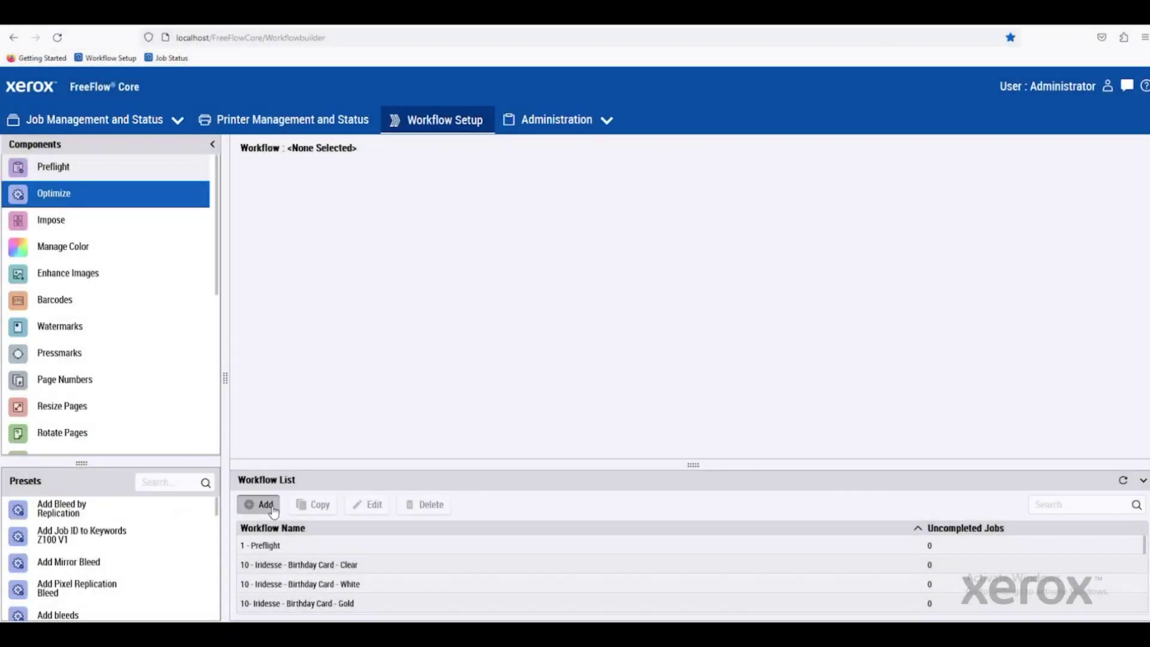
# Place an Optimize step on the new workflow canvas and open its Optimize 10 settings.
pyautogui.click(273, 509)
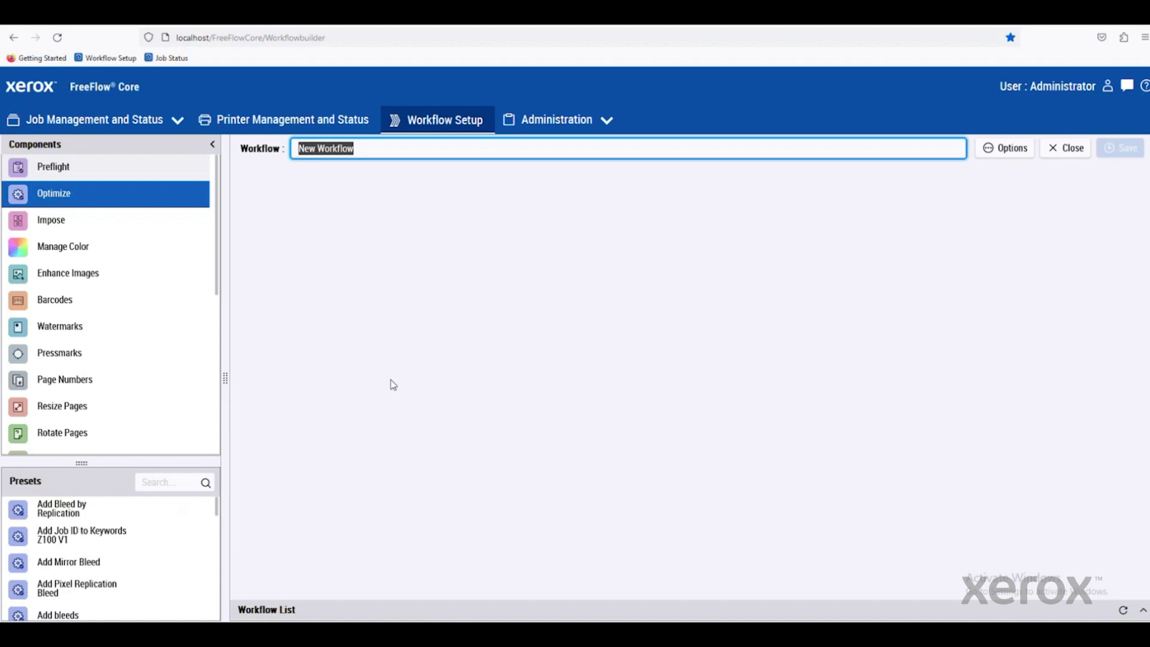
pyautogui.moveTo(54, 193); pyautogui.dragTo(518, 318)
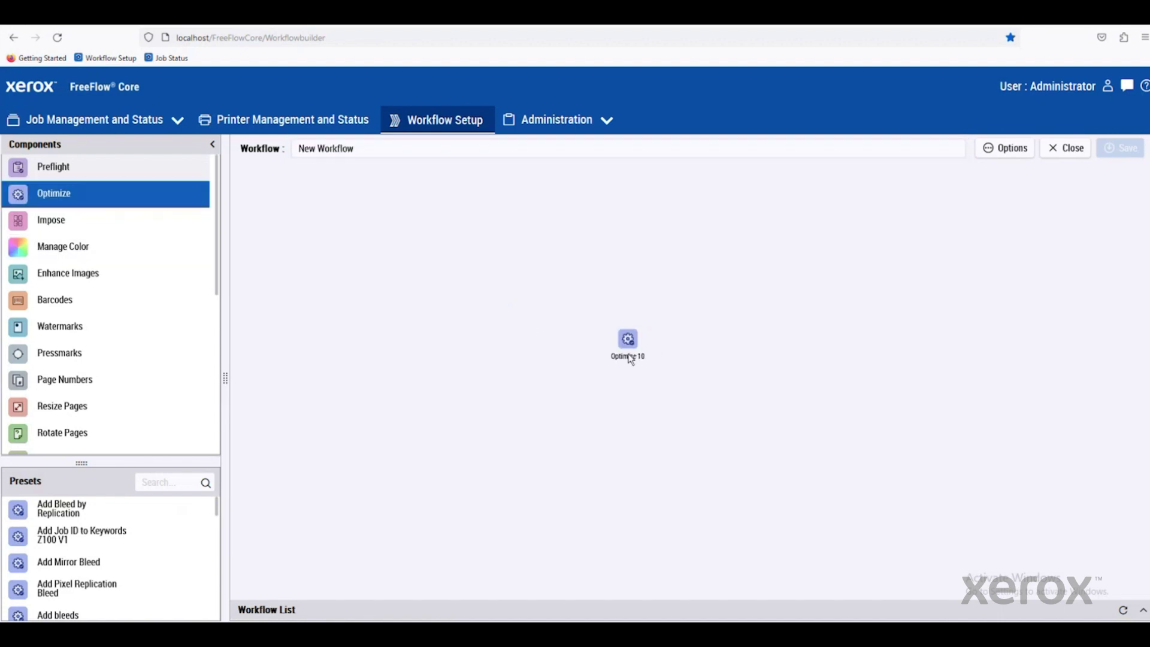
pyautogui.click(652, 358)
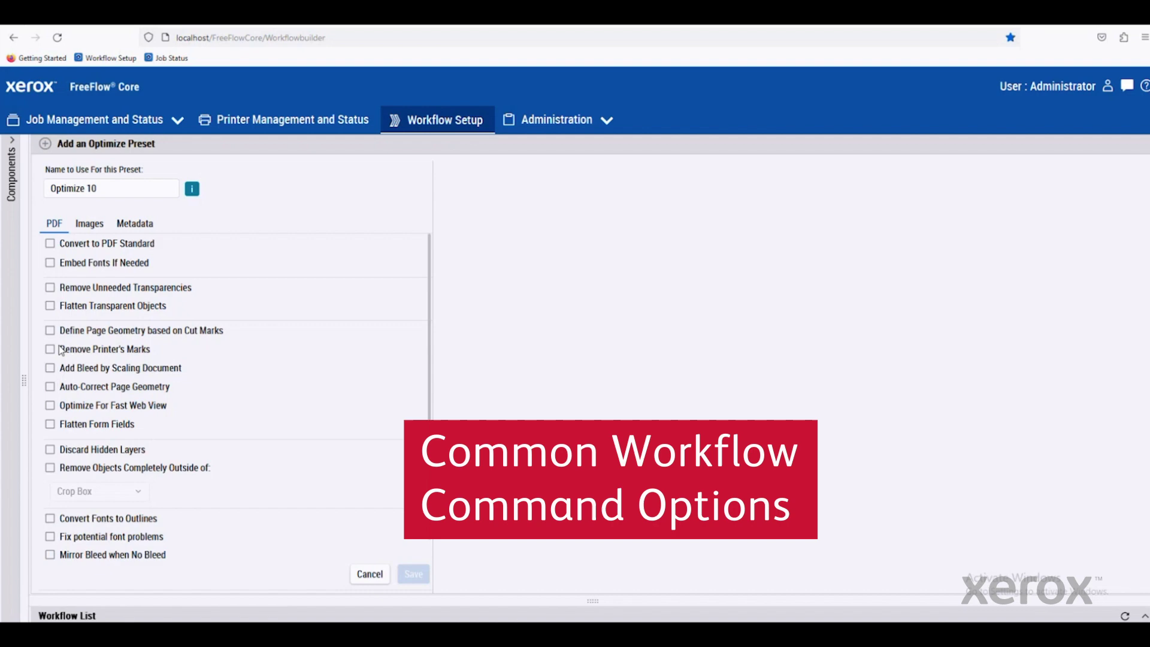
# Review the PDF, Images and Metadata preset options and cancel without changing anything.
pyautogui.click(51, 452)
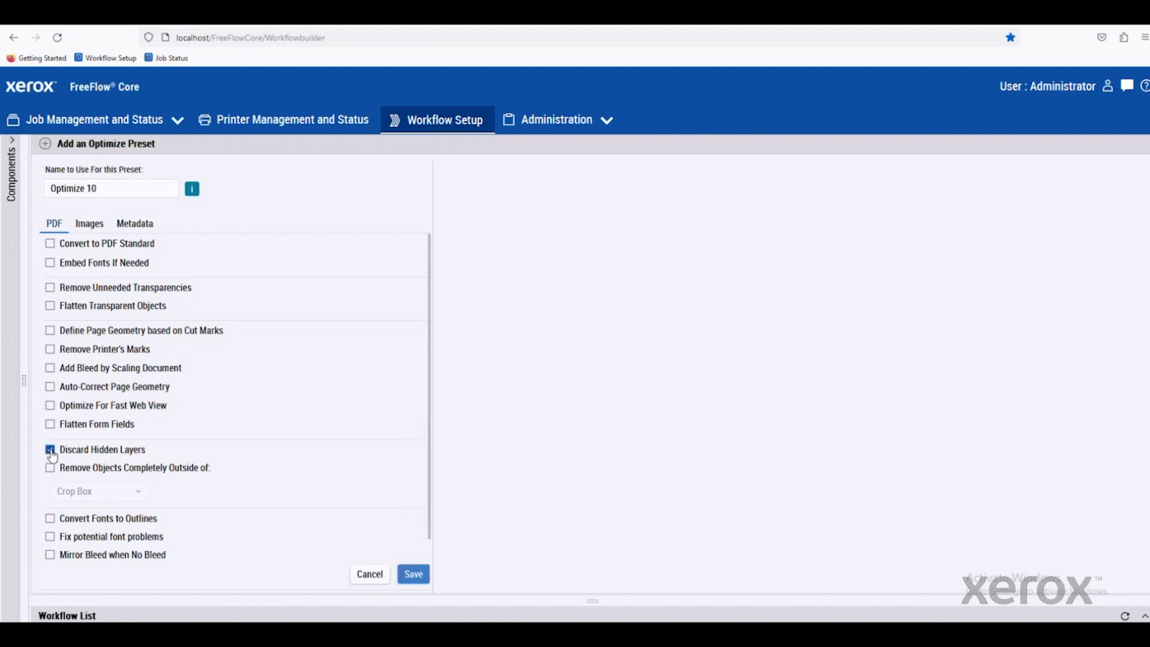
pyautogui.click(51, 452)
pyautogui.scroll(-1, 308, 487)
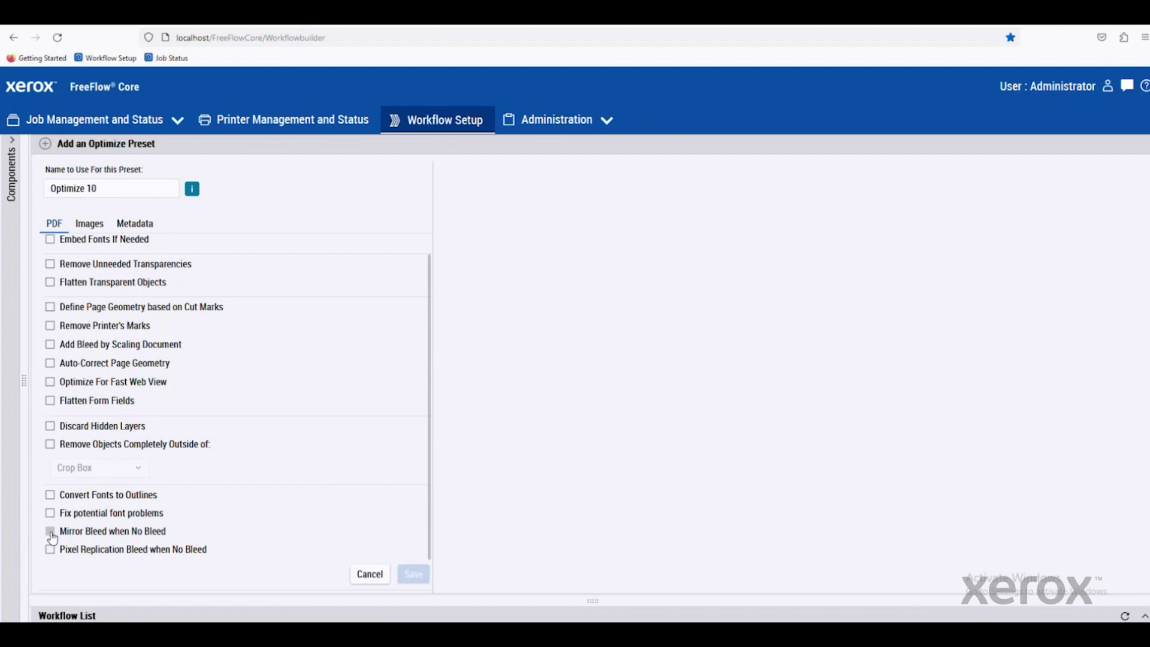
pyautogui.click(90, 228)
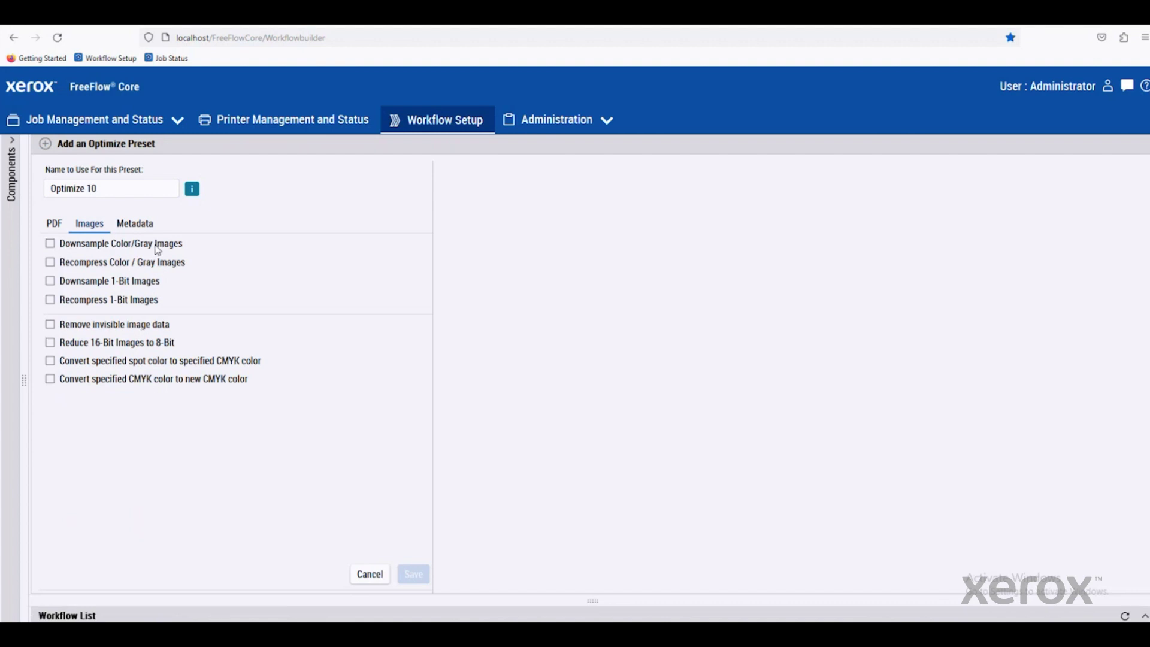
pyautogui.click(135, 225)
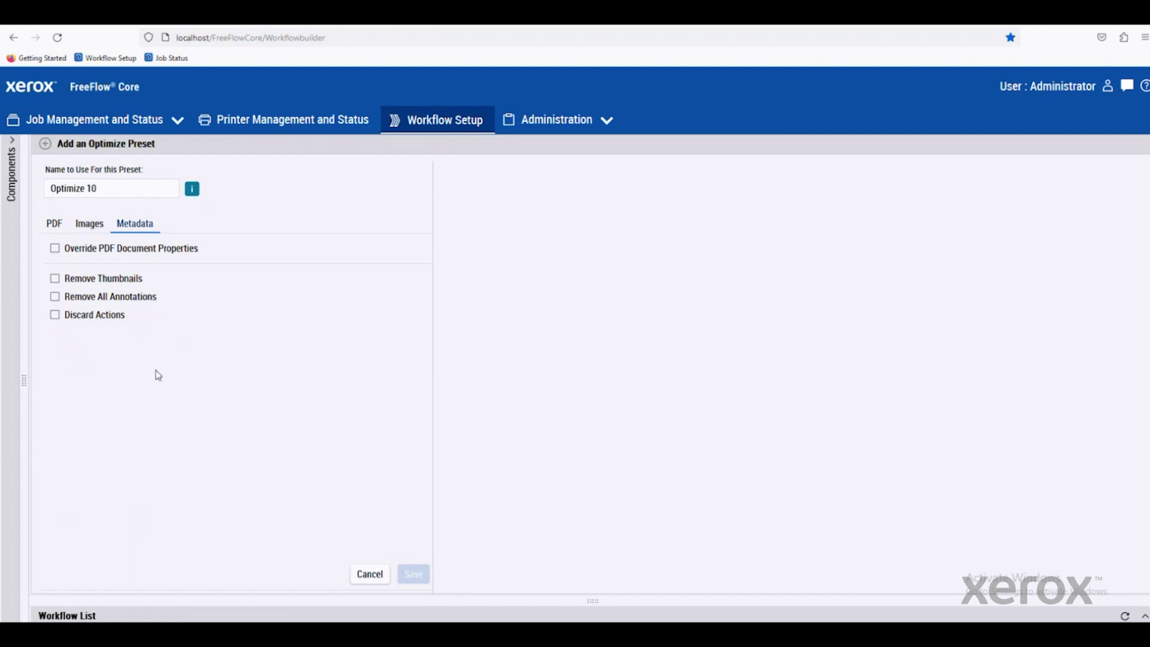
pyautogui.click(372, 576)
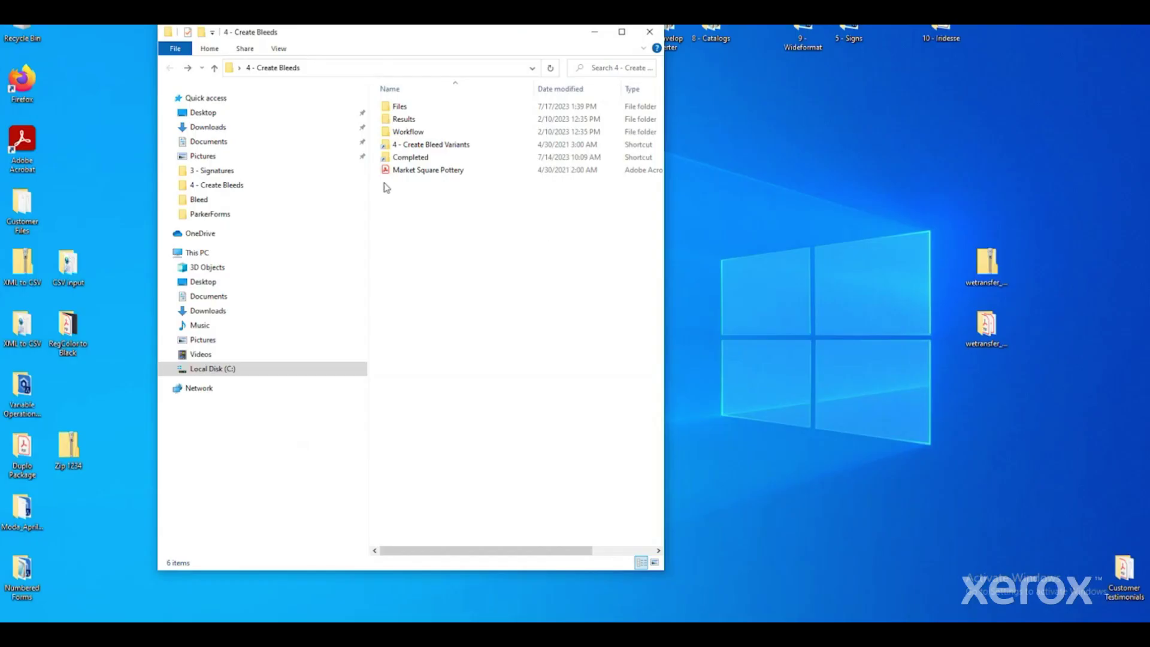
# Preview Market Square Pottery, submit it to 4 - Create Bleed Variants, and open the Pixel Replication result.
pyautogui.click(432, 169)
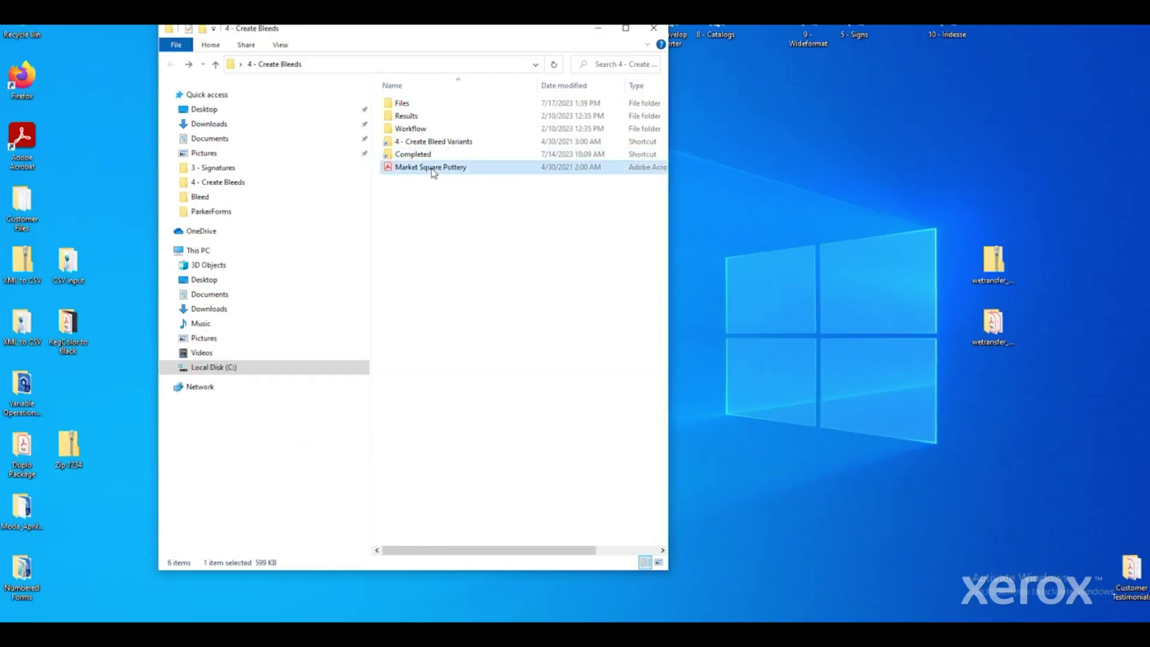
pyautogui.press('Return')
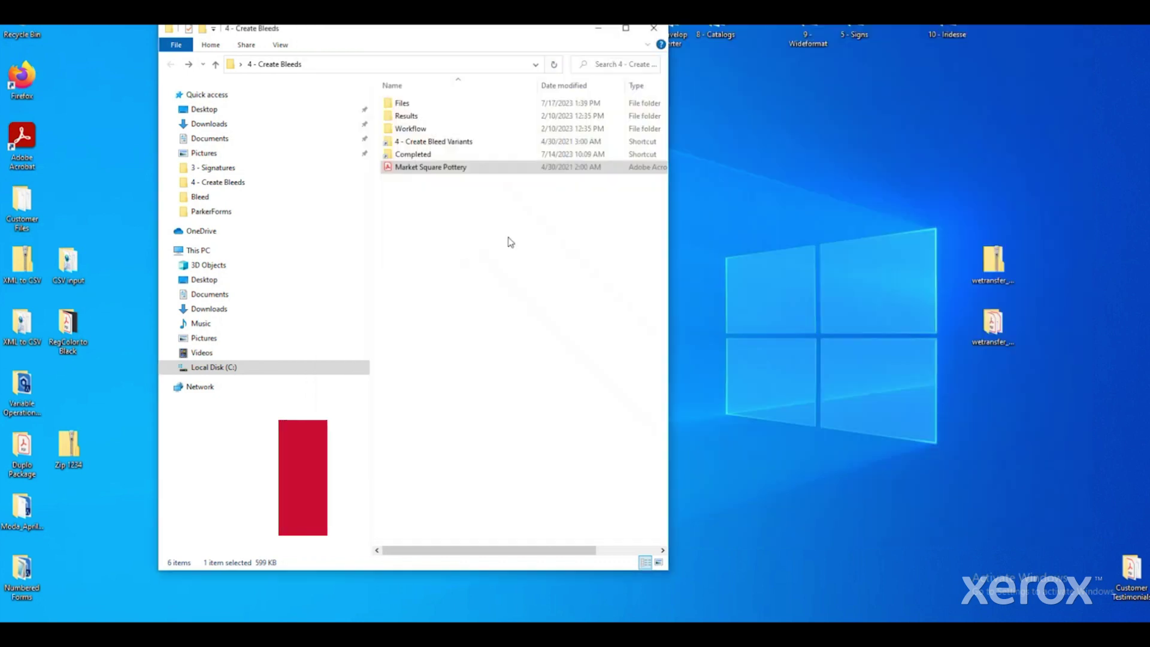
pyautogui.moveTo(419, 174); pyautogui.dragTo(464, 149)
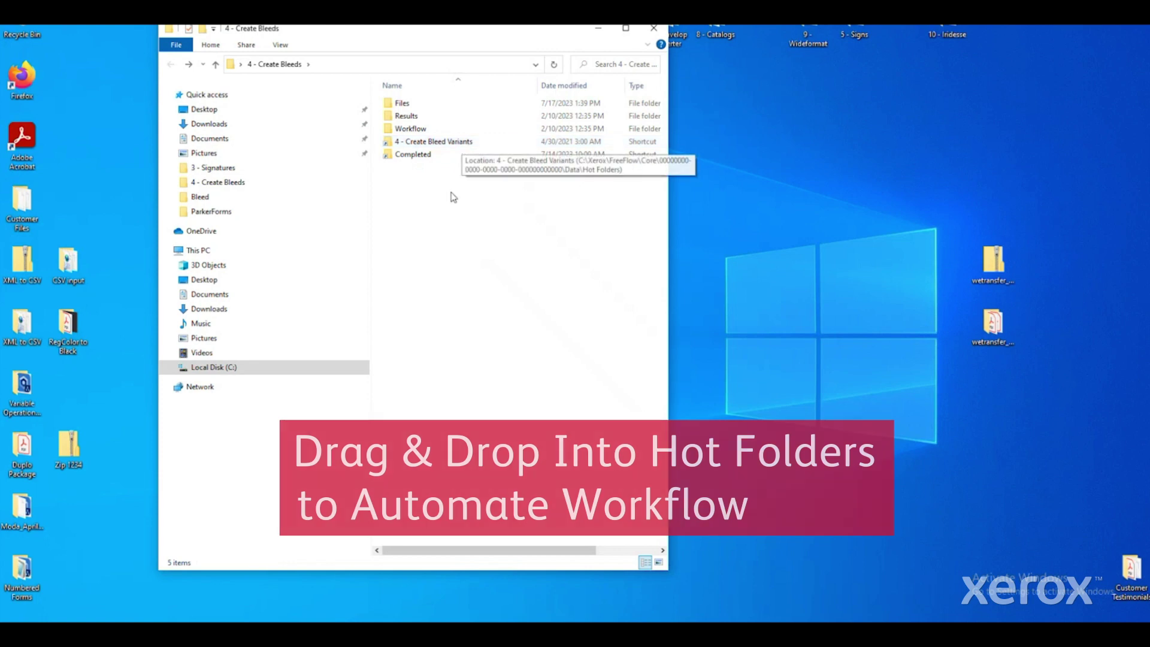
pyautogui.doubleClick(413, 155)
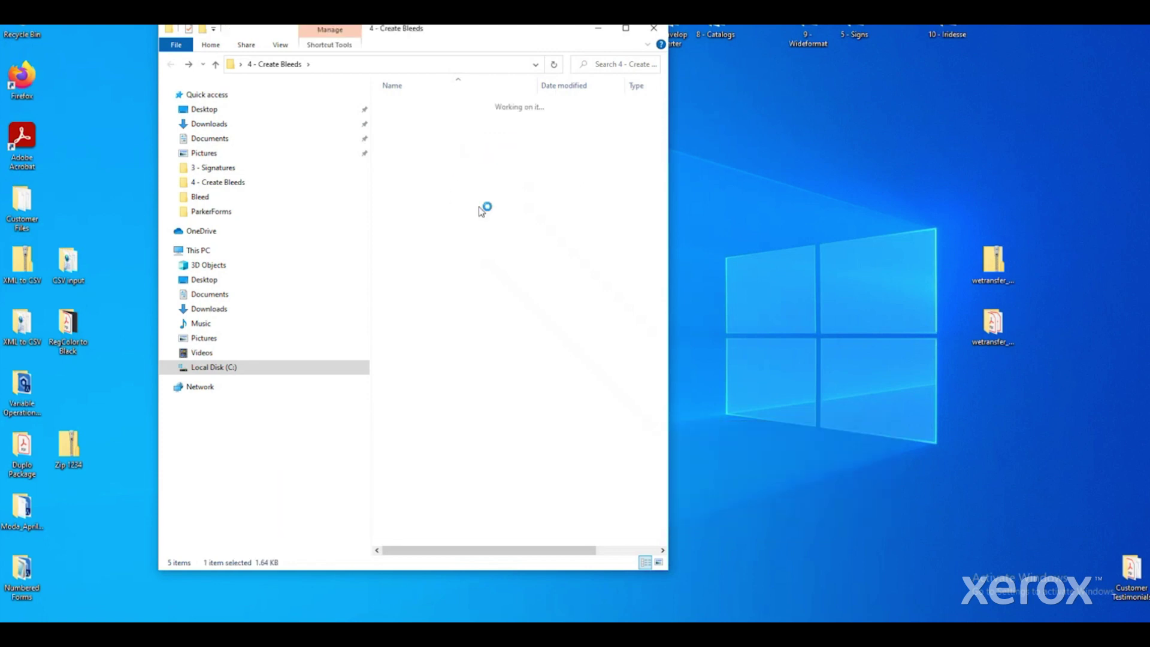
pyautogui.click(469, 118)
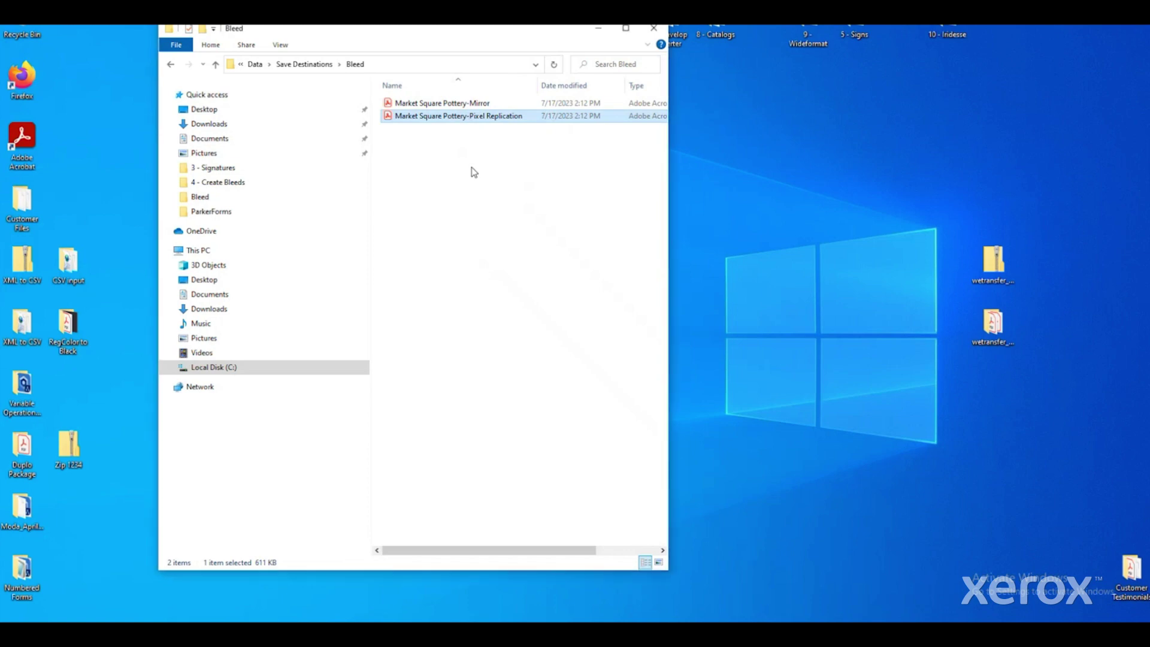
pyautogui.press('Return')
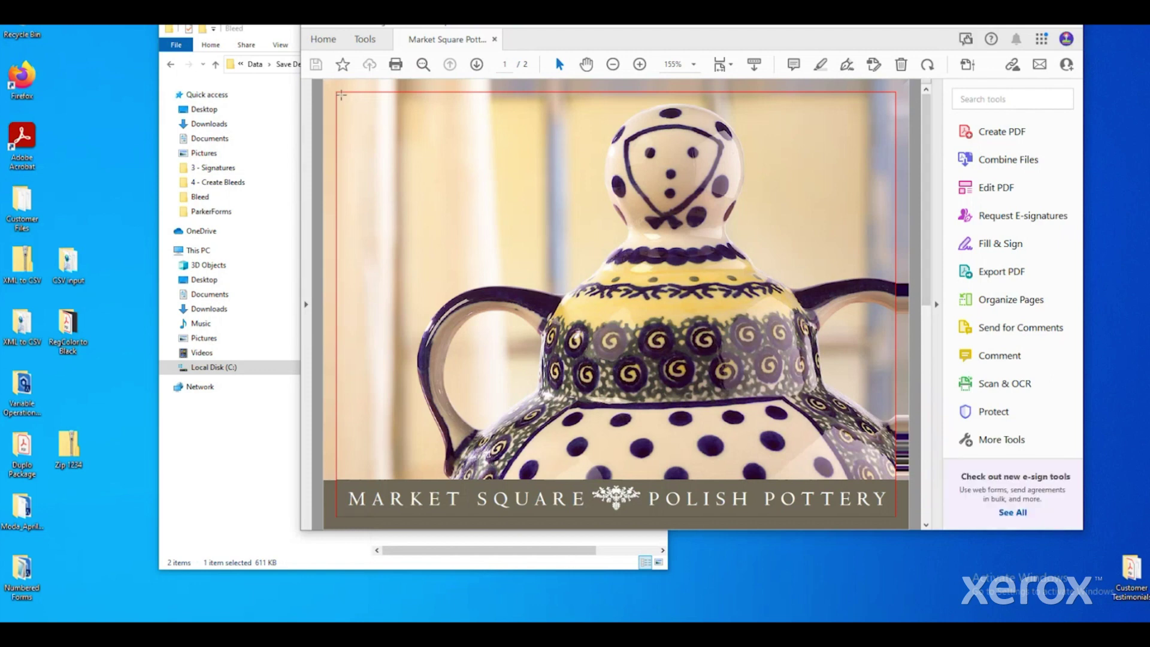
# Scroll from page 1 to page 2 of the Pixel Replication PDF to check the bleed.
pyautogui.scroll(-5, 857, 454)
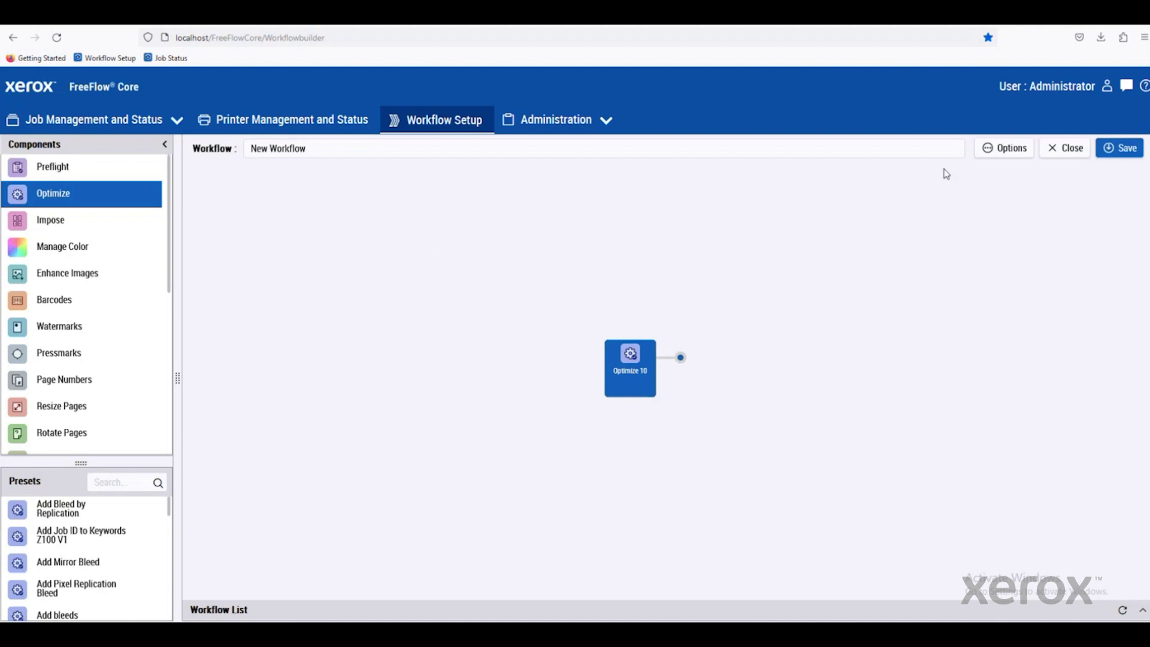
# Close the new workflow without saving, edit BC - Cutter Slitter, and open its Cutter Slitter node.
pyautogui.click(1065, 147)
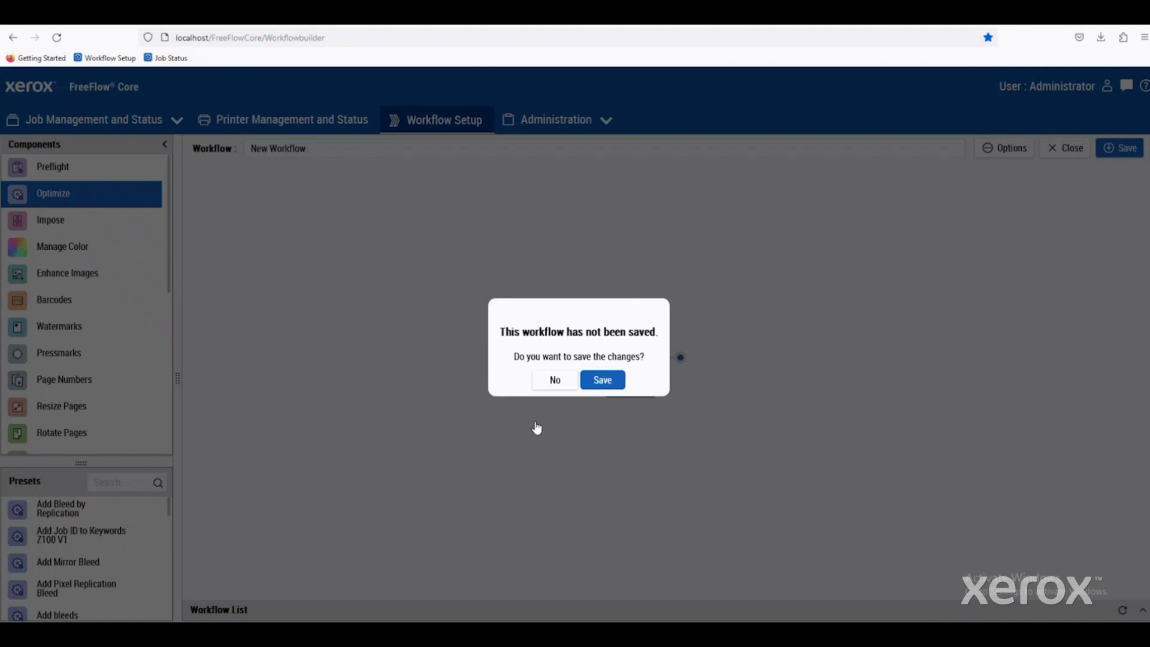
pyautogui.click(550, 380)
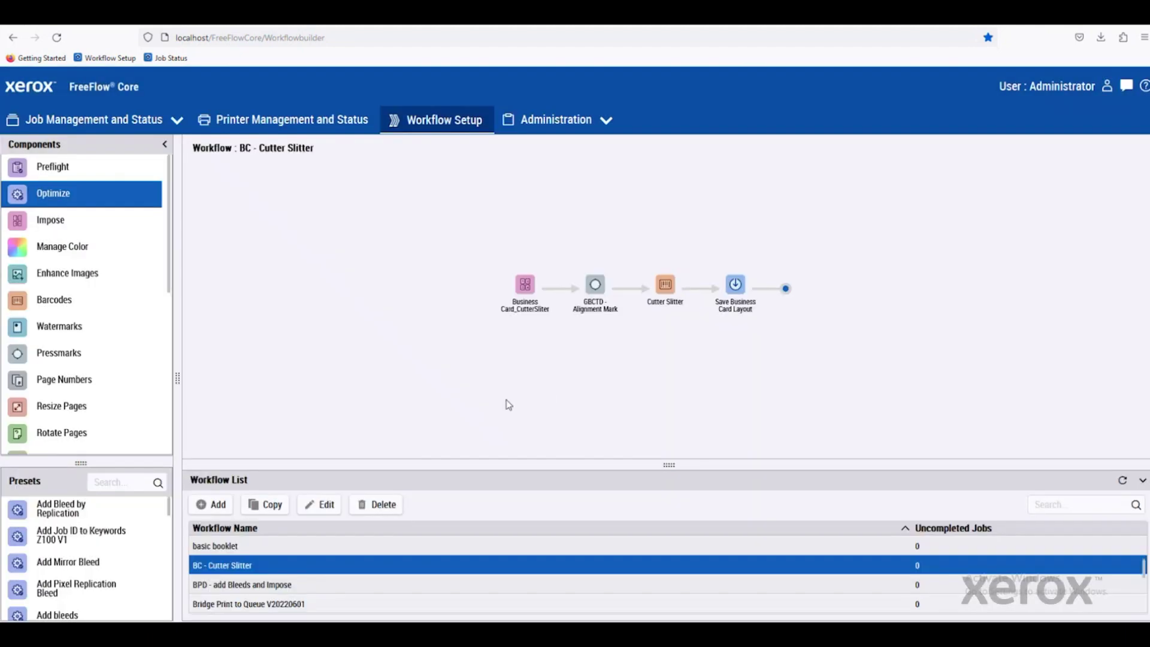
pyautogui.click(318, 506)
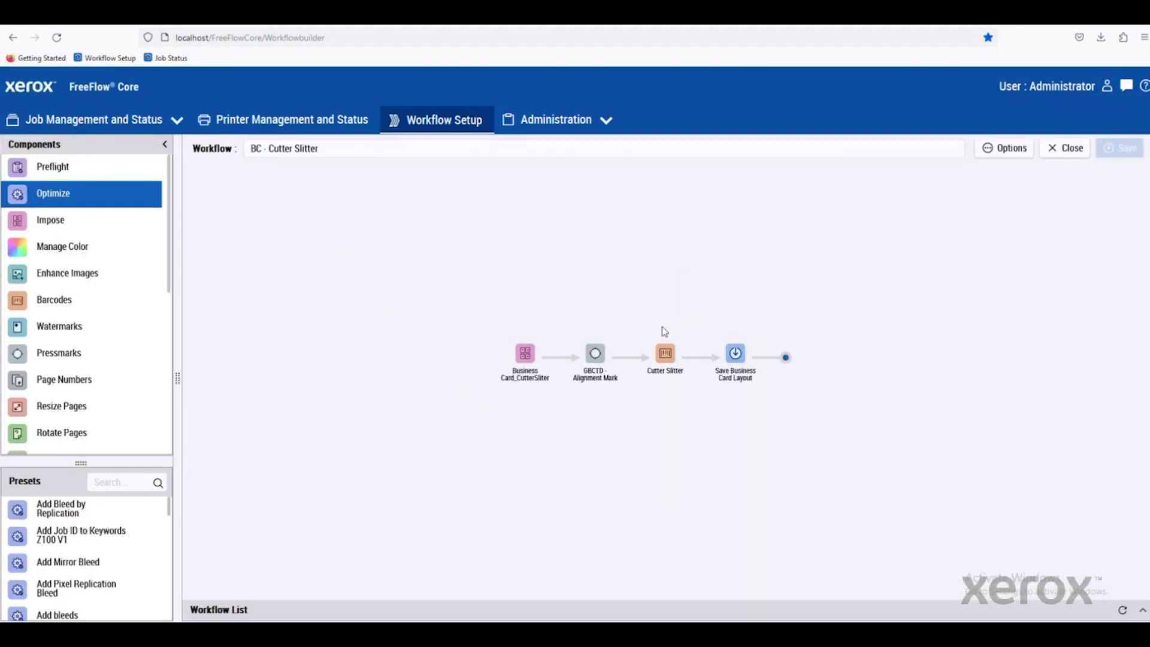
pyautogui.moveTo(540, 367)
pyautogui.moveTo(578, 365)
pyautogui.click(616, 346)
pyautogui.click(675, 355)
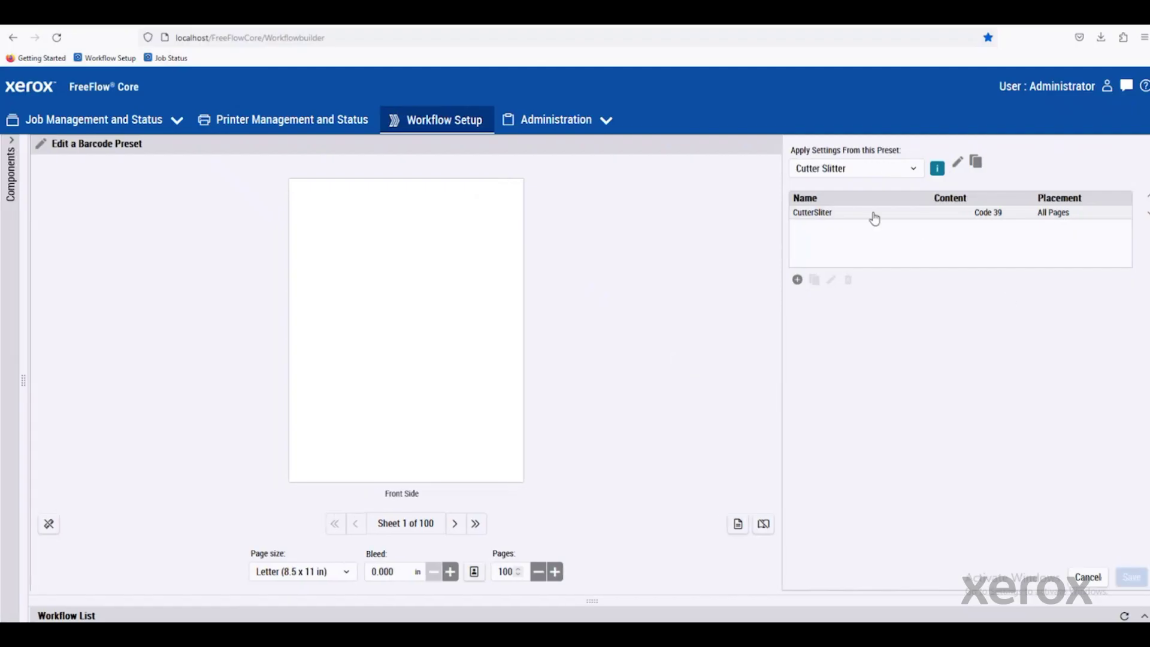
# Keep the CutterSlitter barcode at Code 39 and review its 012 data without adding values.
pyautogui.click(873, 215)
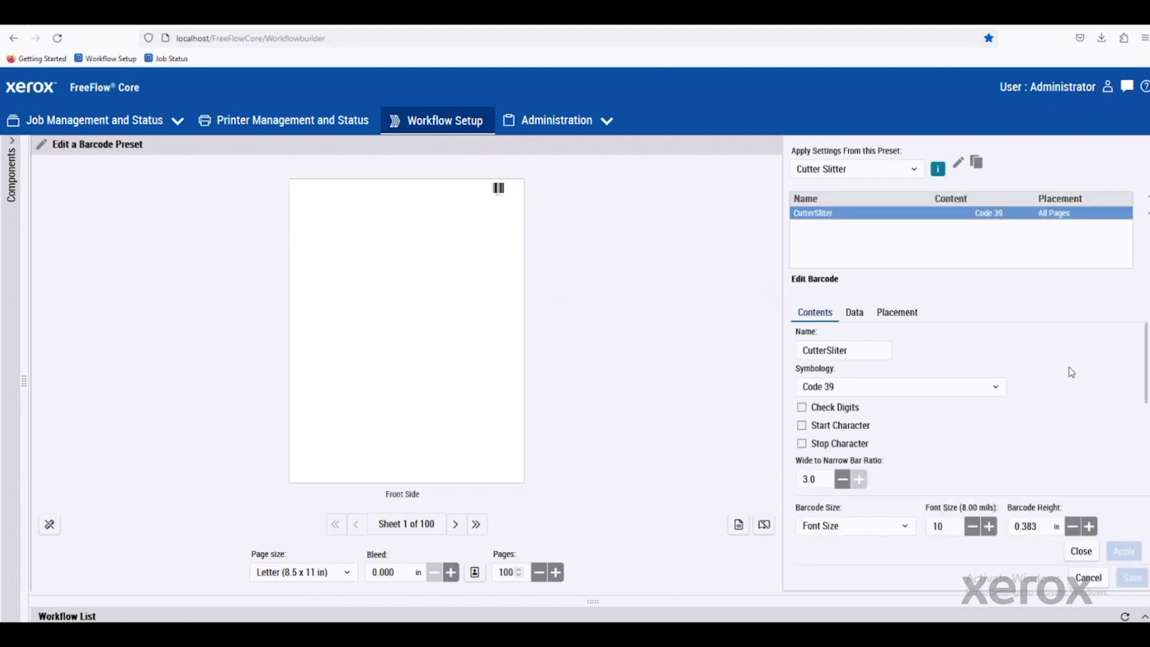
pyautogui.click(931, 389)
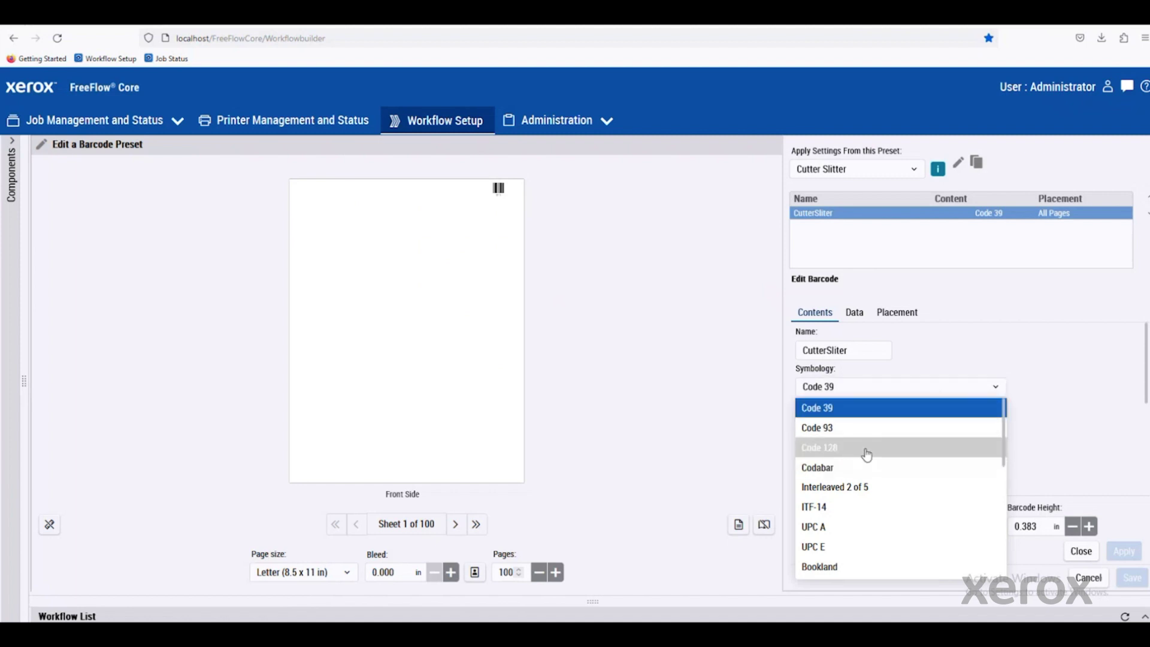
pyautogui.scroll(-5, 869, 461)
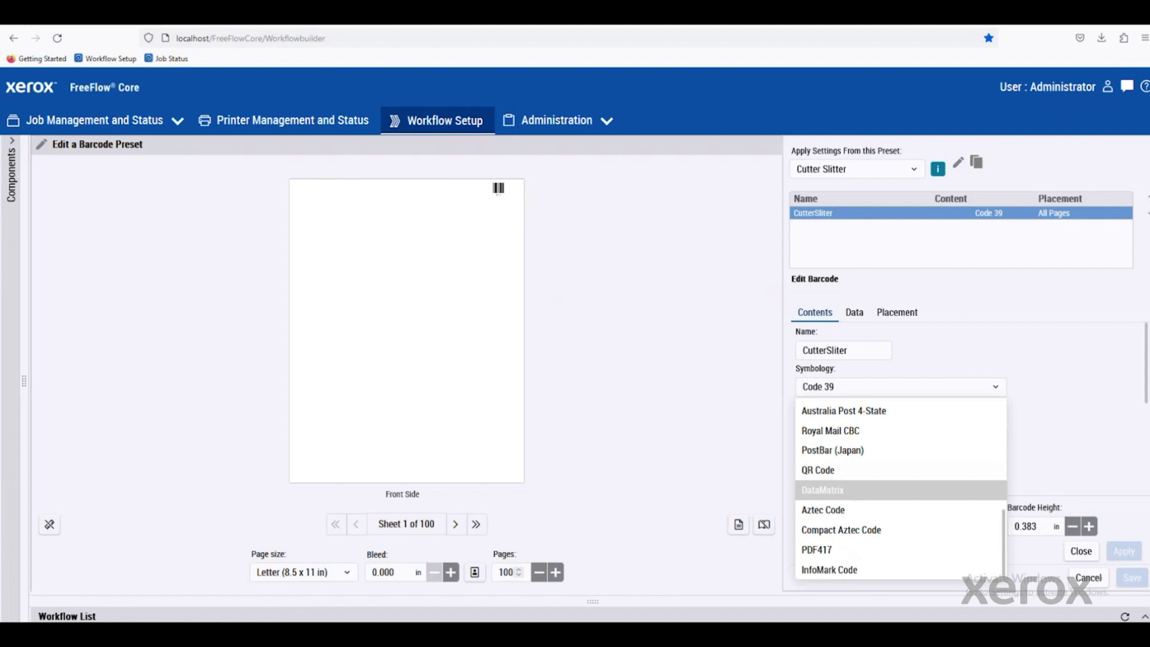
pyautogui.click(1080, 396)
pyautogui.click(854, 312)
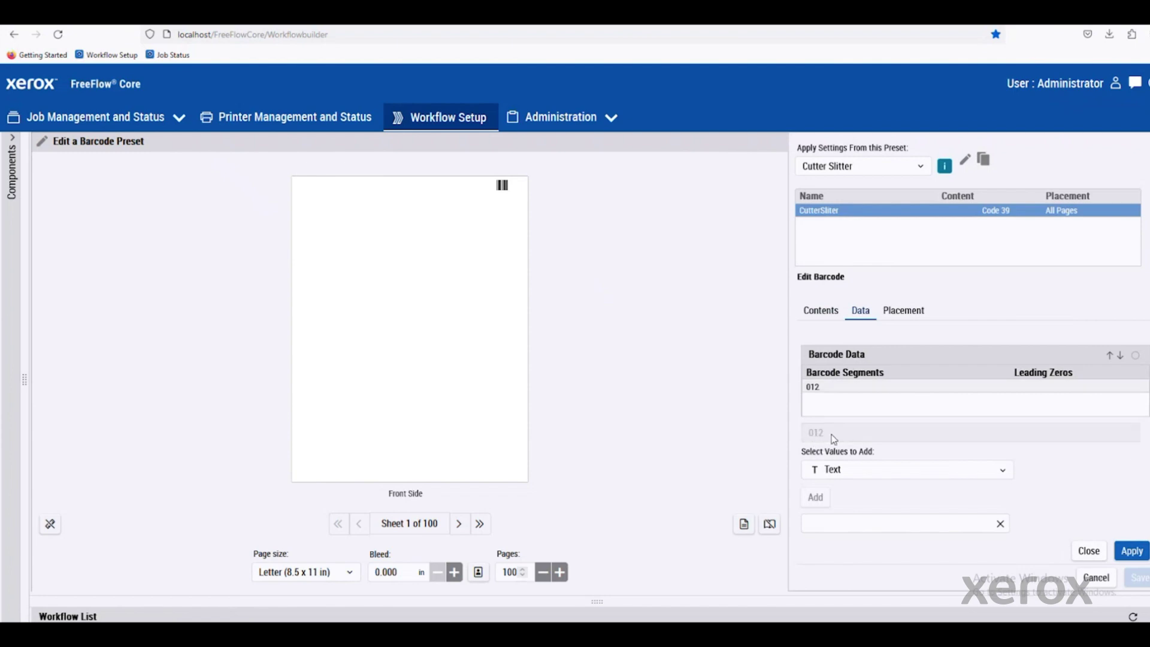
pyautogui.click(841, 472)
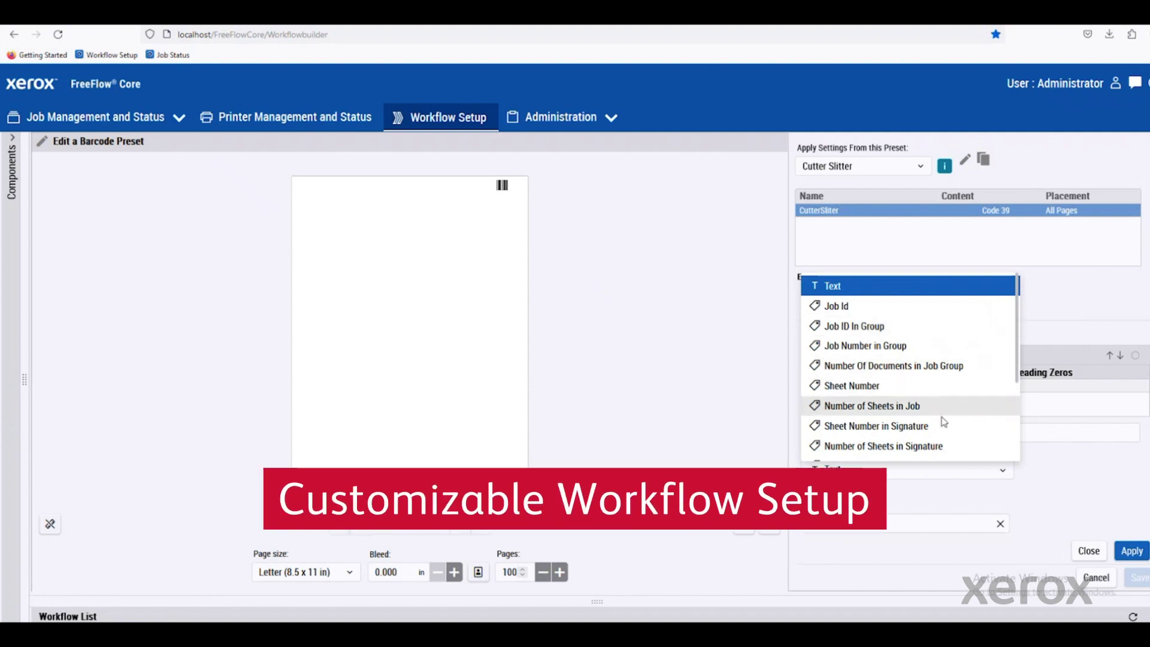
pyautogui.click(1120, 479)
# Confirm barcode placement at Right/Top, offsets 0.625 in and 0.125 in, on All Pages.
pyautogui.click(904, 309)
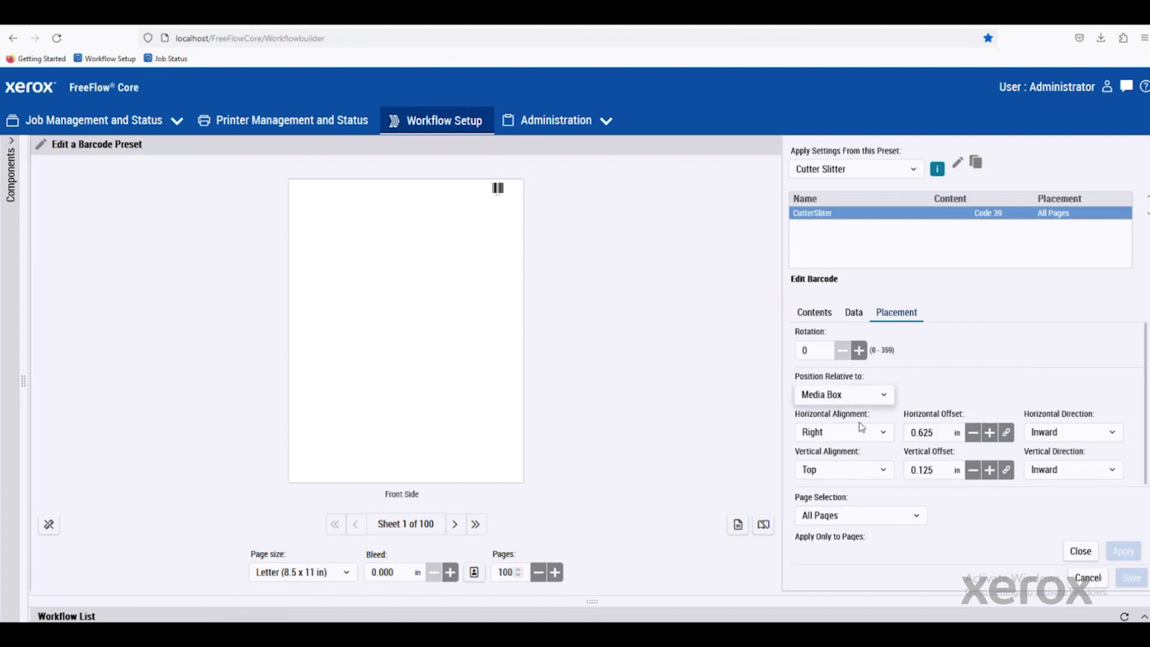
pyautogui.scroll(-2, 860, 431)
pyautogui.scroll(-2, 860, 434)
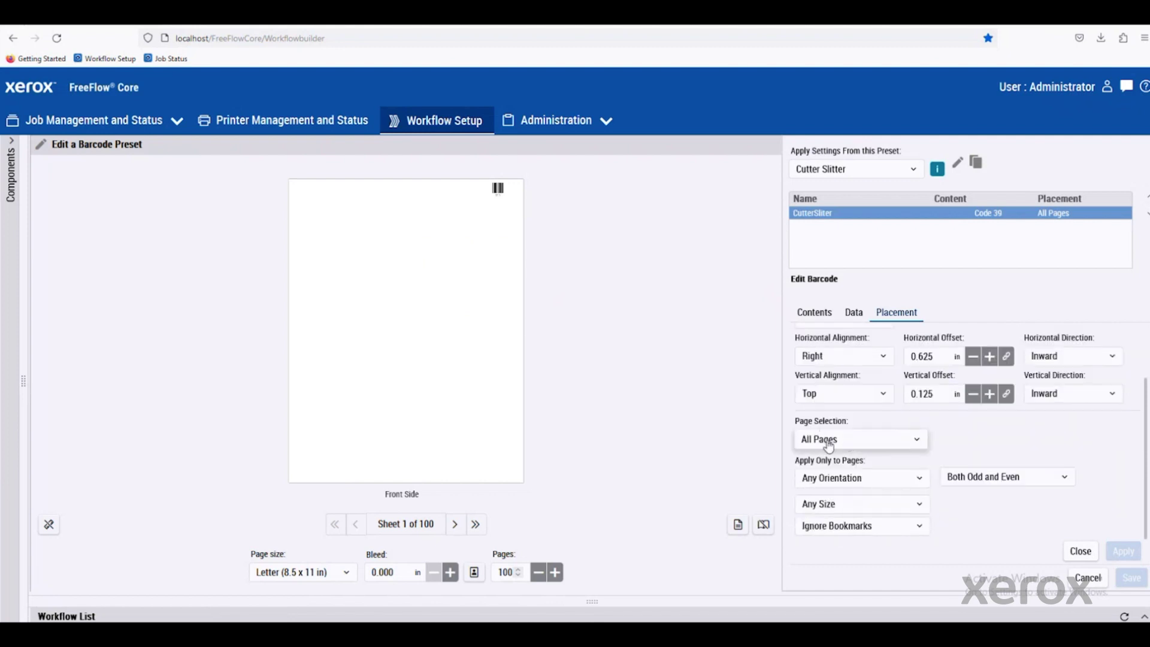
pyautogui.click(821, 438)
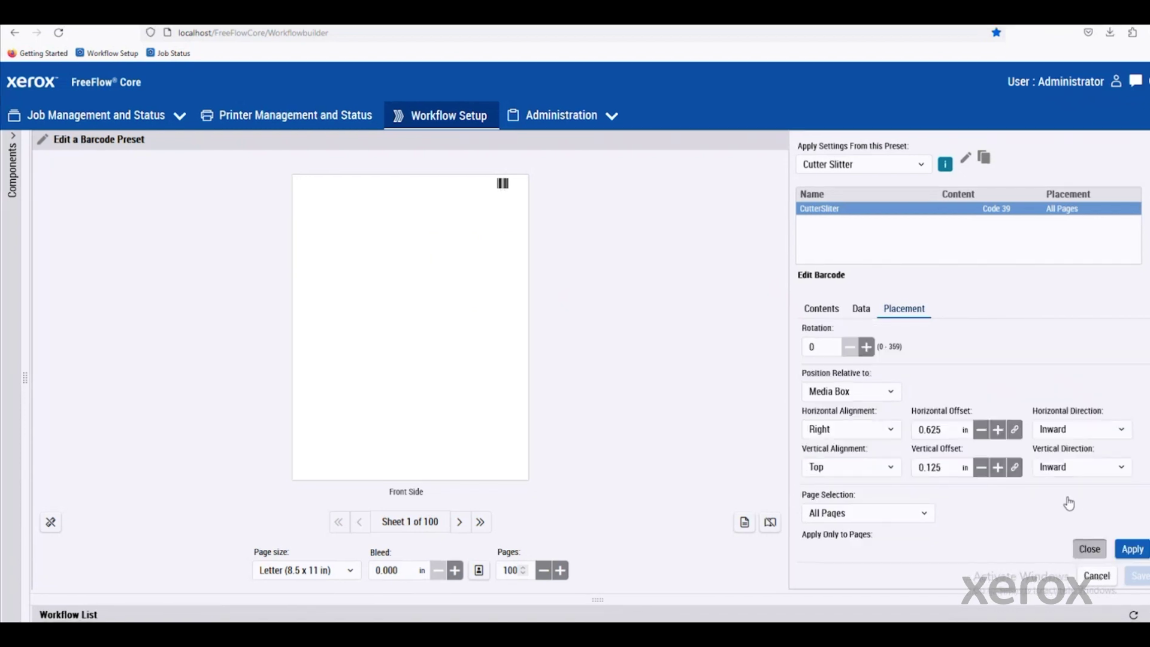
# Close the barcode editor and move the four BC business card PDFs into Layout BC.
pyautogui.click(1100, 576)
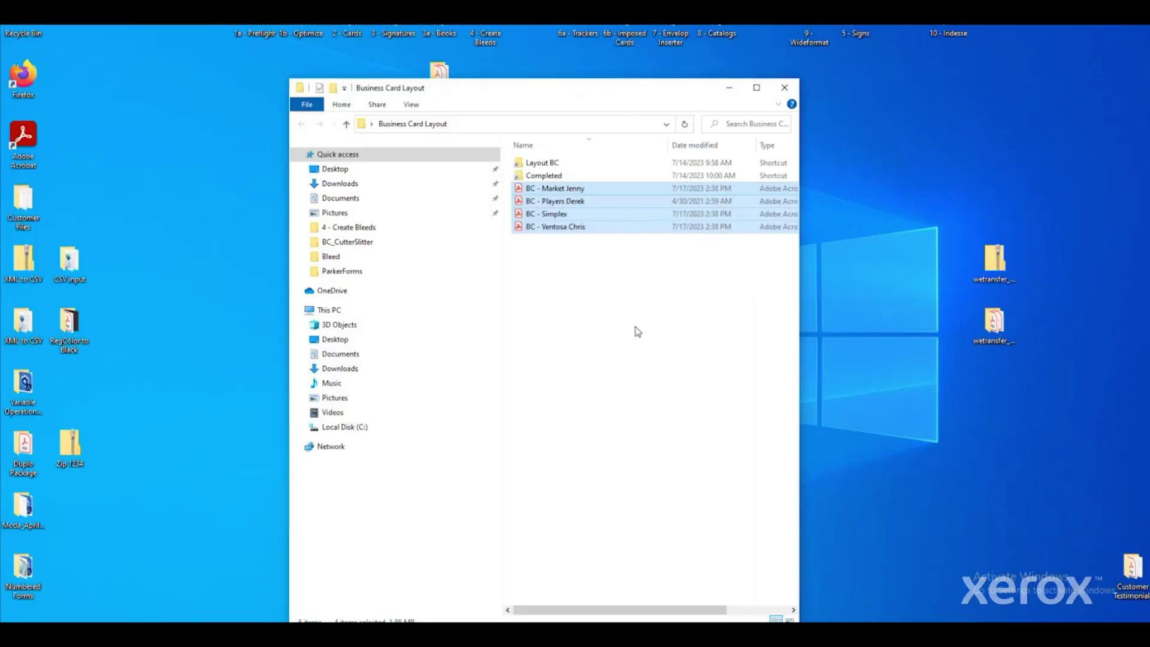
pyautogui.click(637, 331)
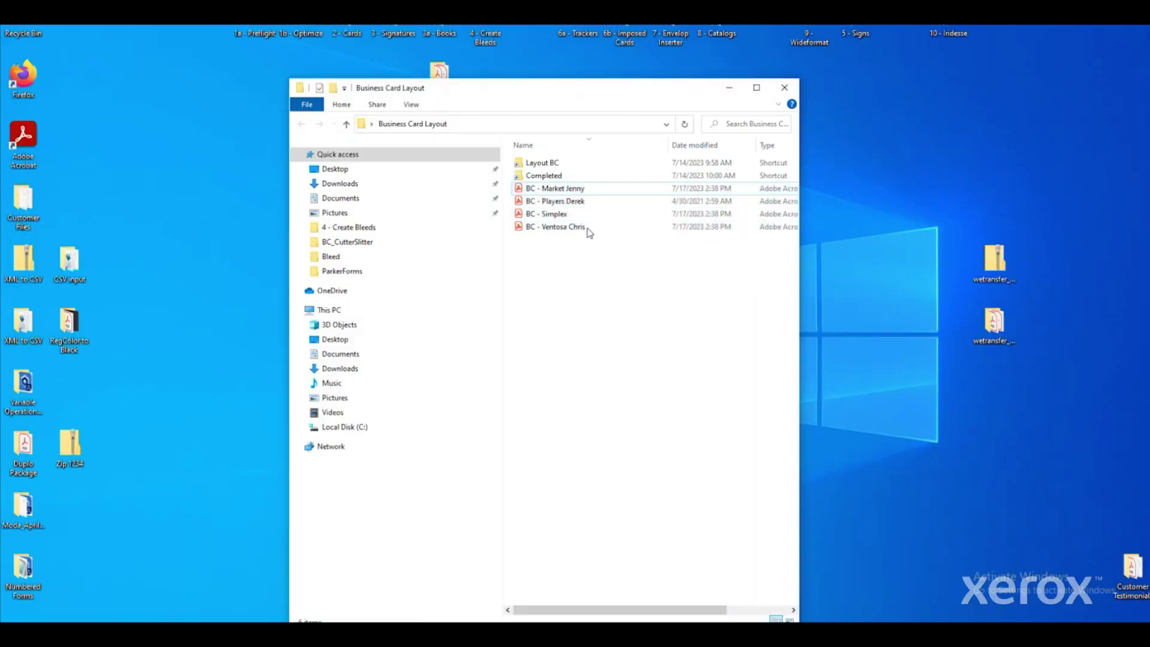
pyautogui.click(585, 190)
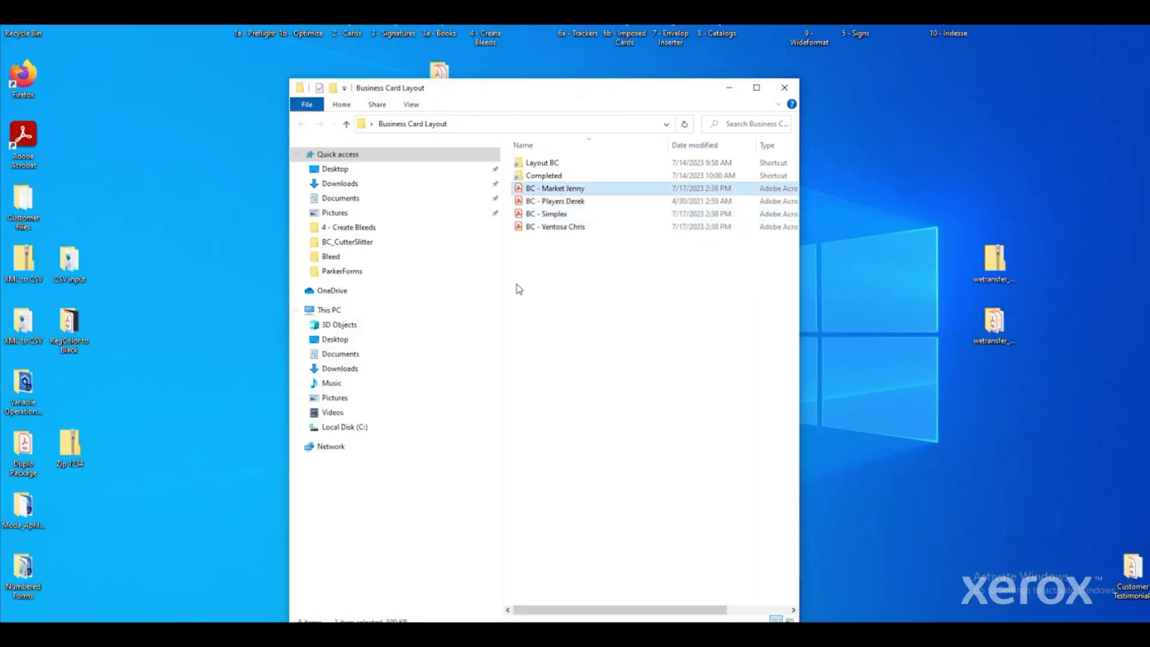
pyautogui.keyDown('shift'); pyautogui.click(544, 229); pyautogui.keyUp('shift')
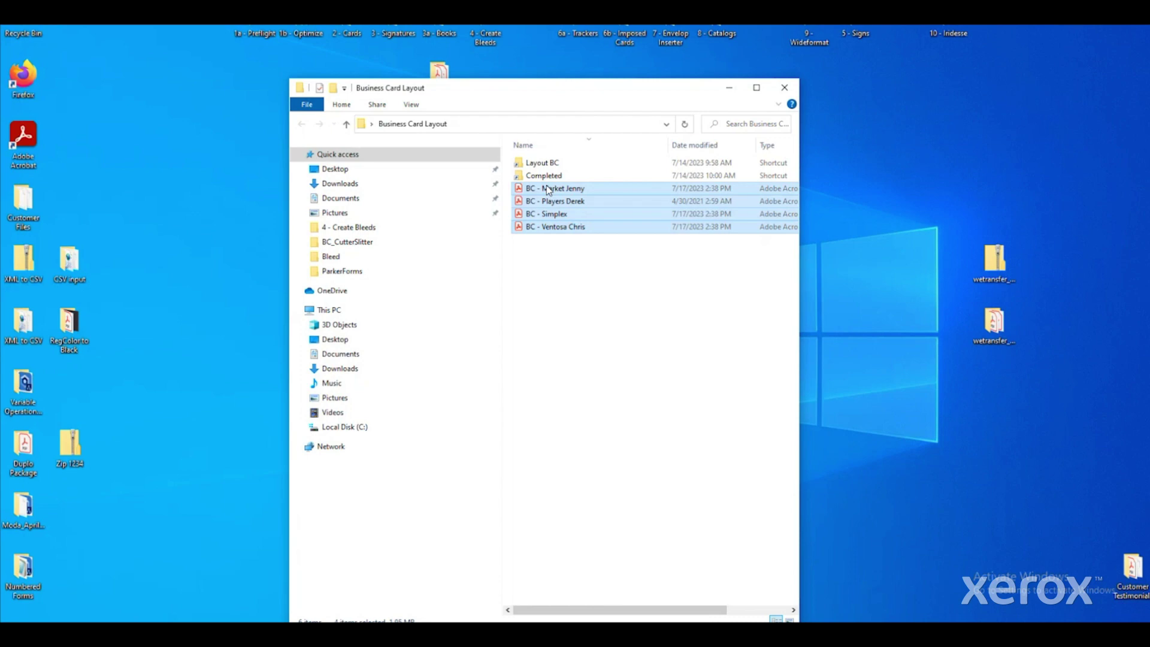
pyautogui.moveTo(546, 189)
pyautogui.mouseDown()
pyautogui.moveTo(554, 150)
pyautogui.moveTo(551, 169)
pyautogui.mouseUp()
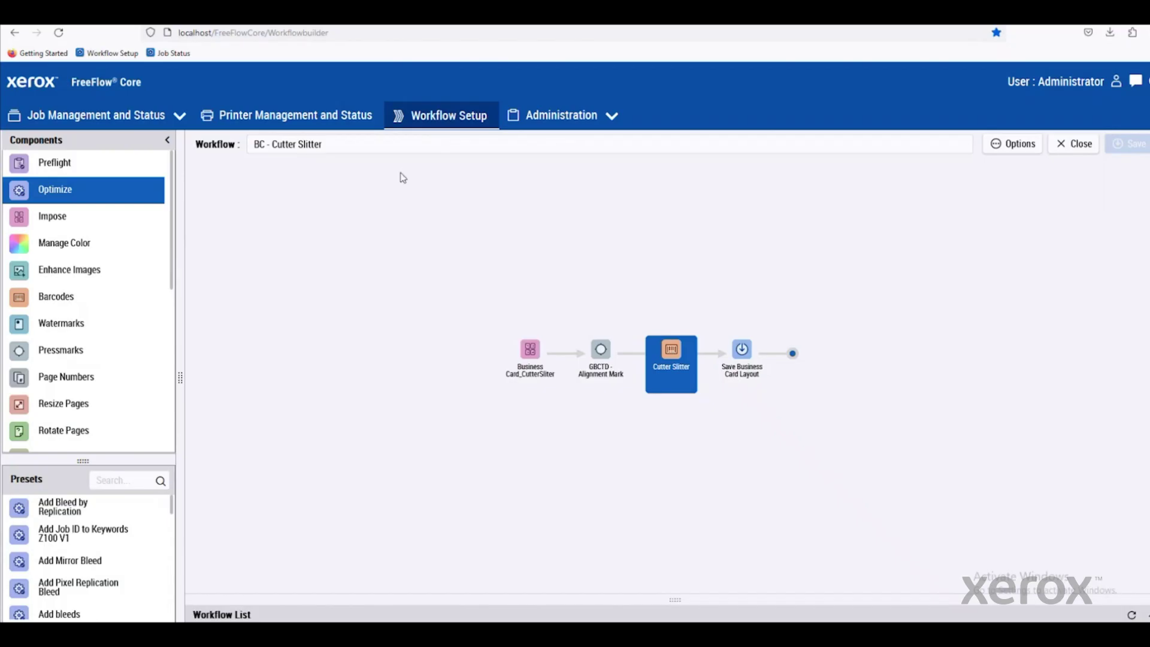
# Leave workflow setup, show and refresh All Jobs, and open job 1972's processed PDF.
pyautogui.click(400, 178)
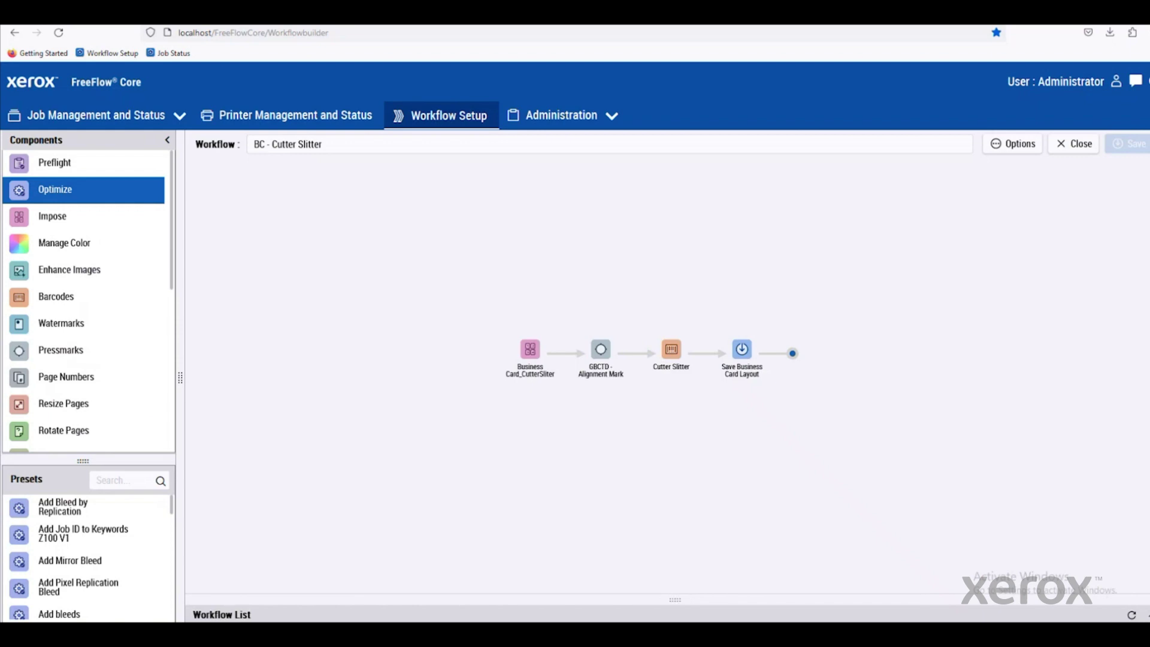
pyautogui.click(173, 54)
pyautogui.click(608, 373)
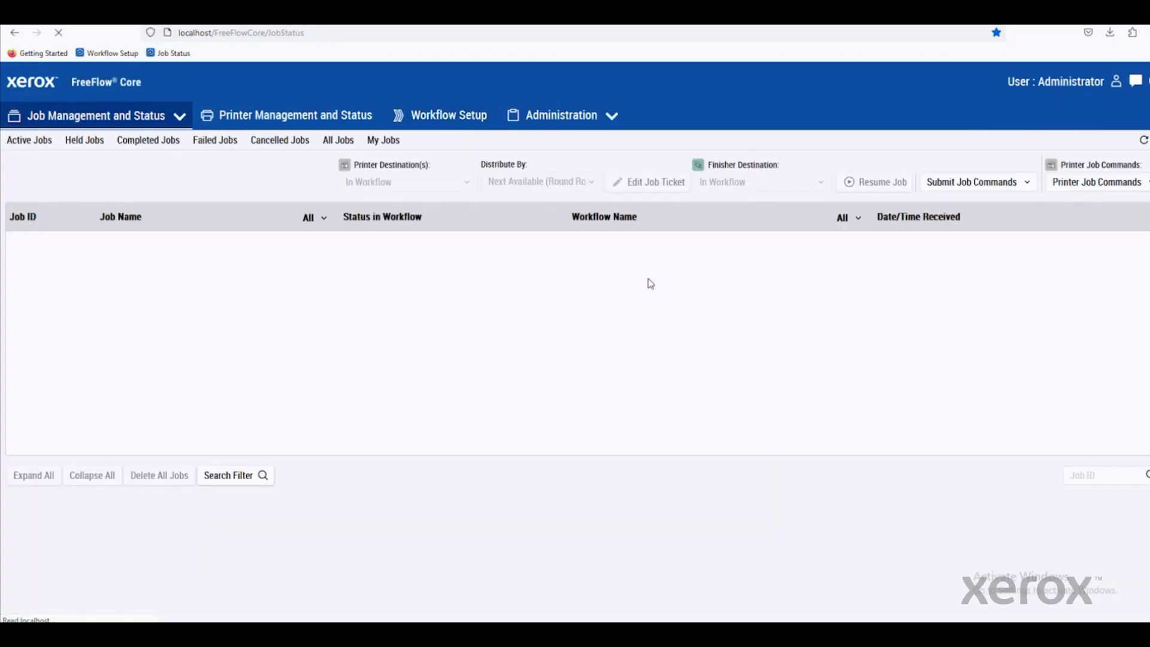
pyautogui.click(337, 140)
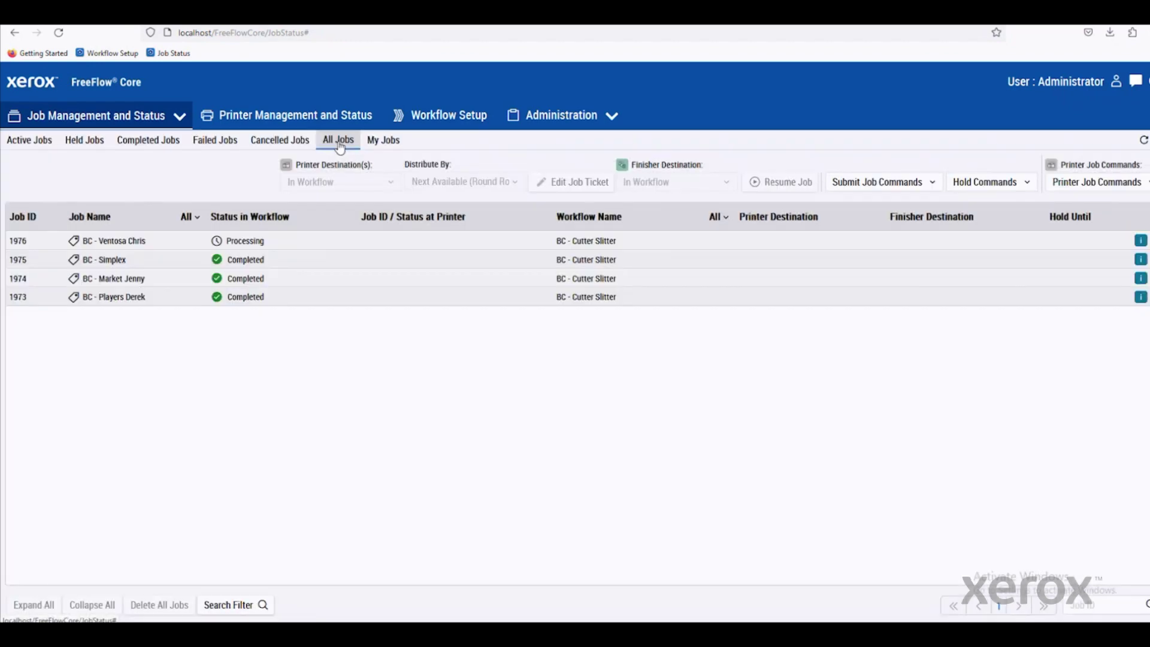
pyautogui.click(1143, 140)
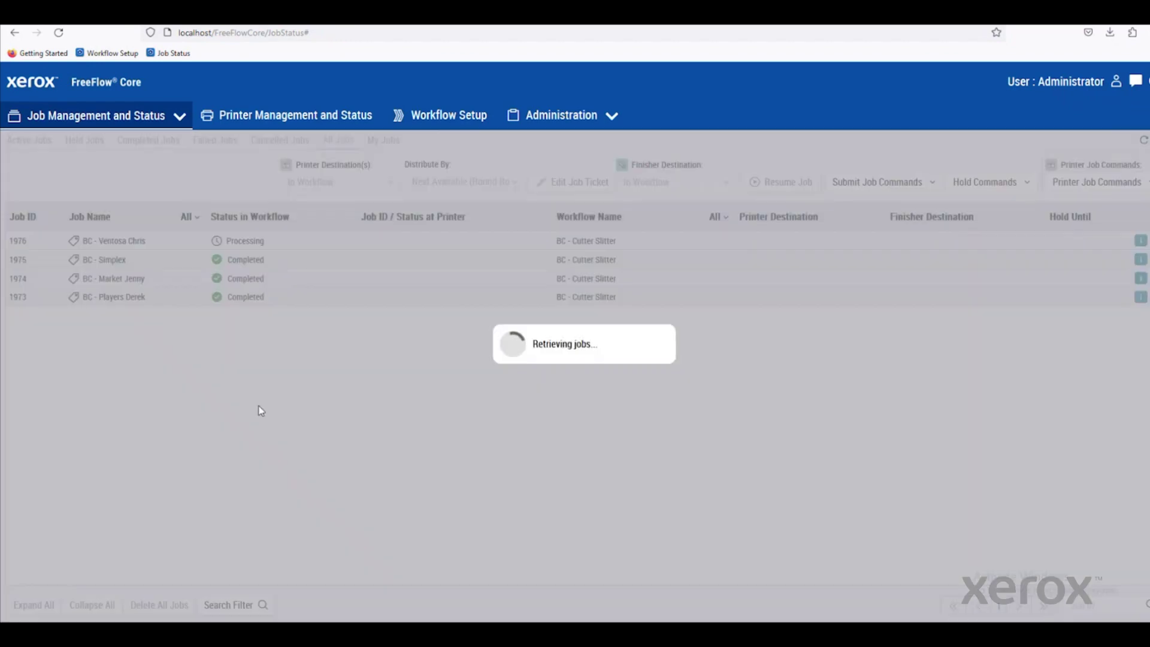
pyautogui.click(160, 249)
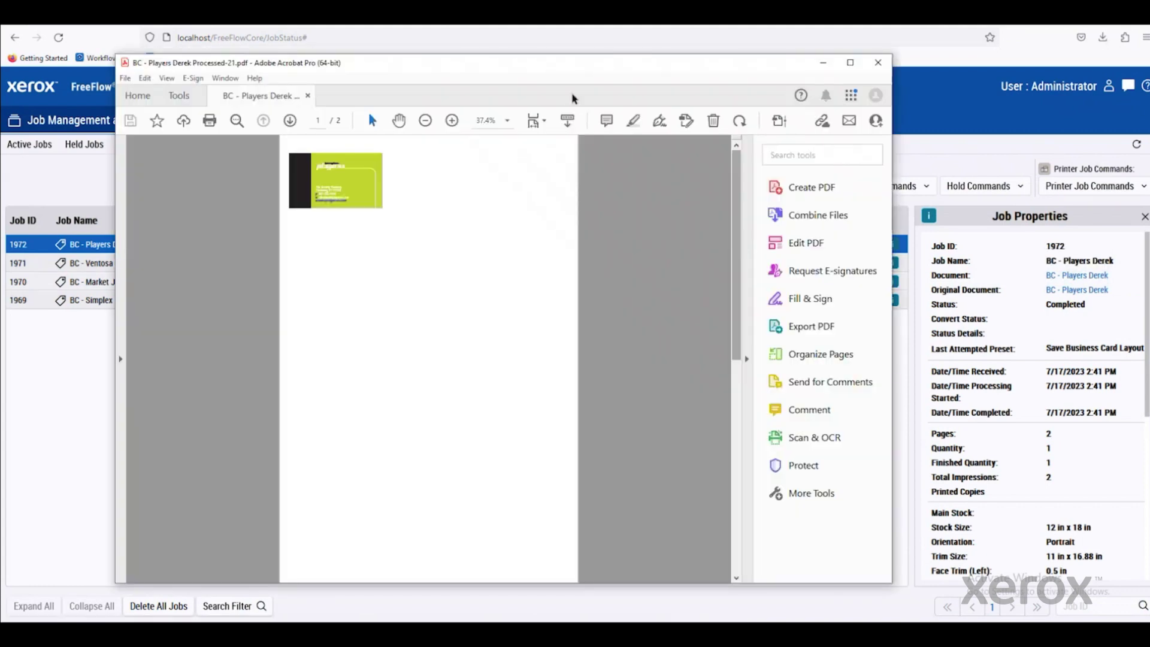
# Maximize Acrobat and marquee-zoom onto the 012 barcode at the sheet's top-right corner.
pyautogui.doubleClick(586, 67)
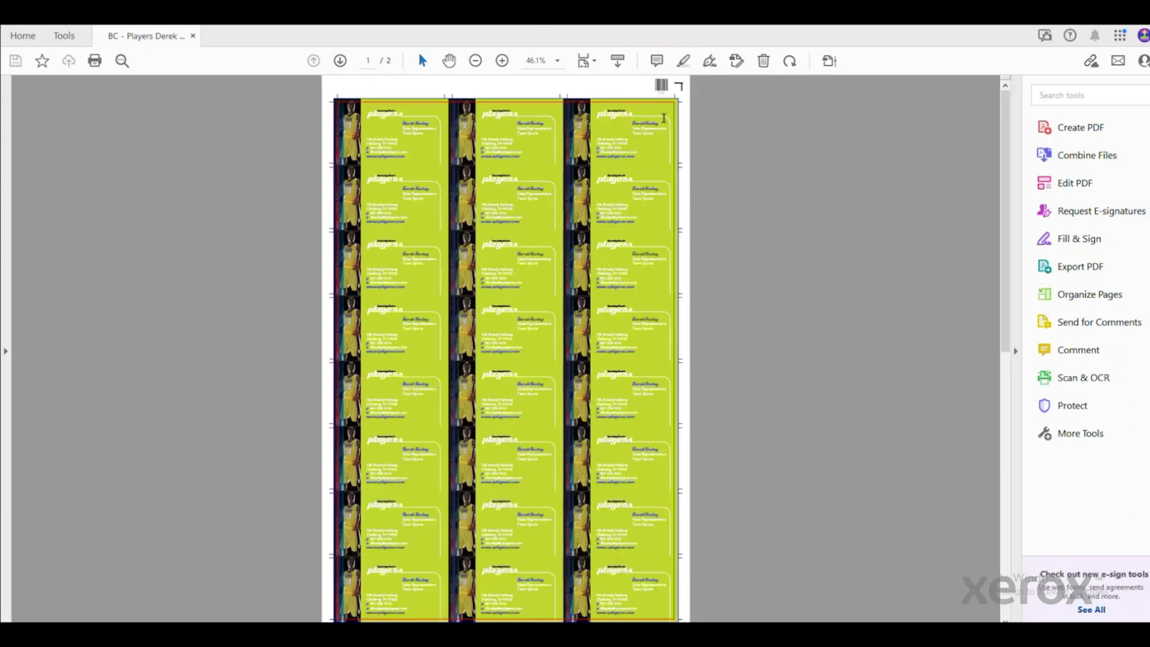
pyautogui.rightClick(46, 27)
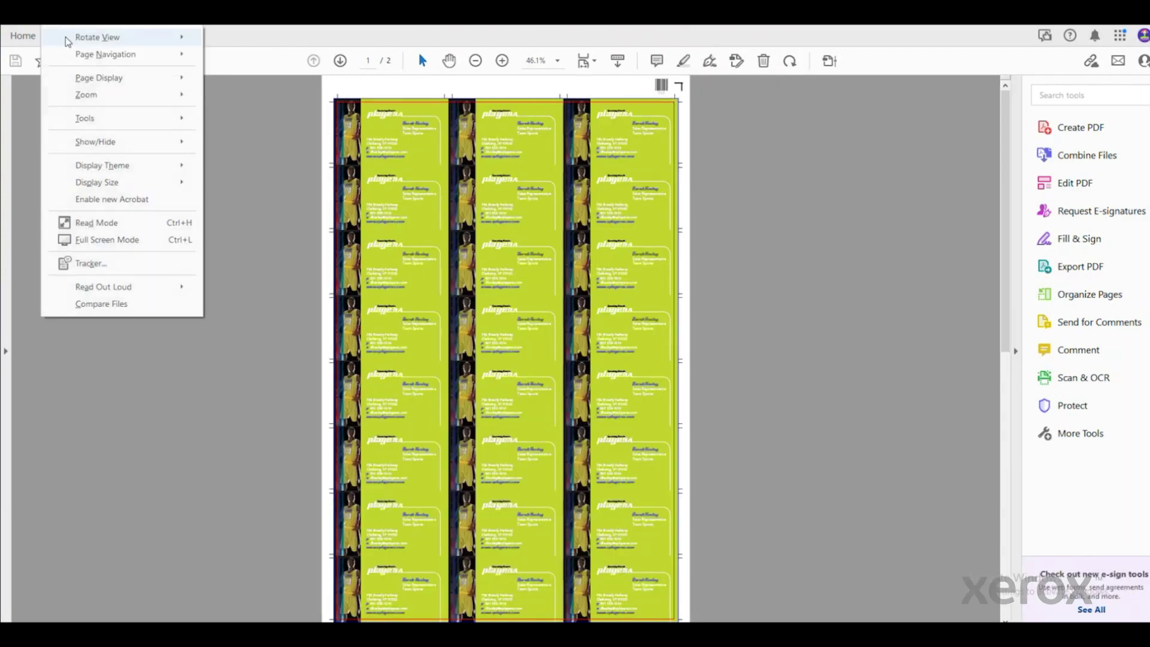
pyautogui.moveTo(93, 97)
pyautogui.click(264, 114)
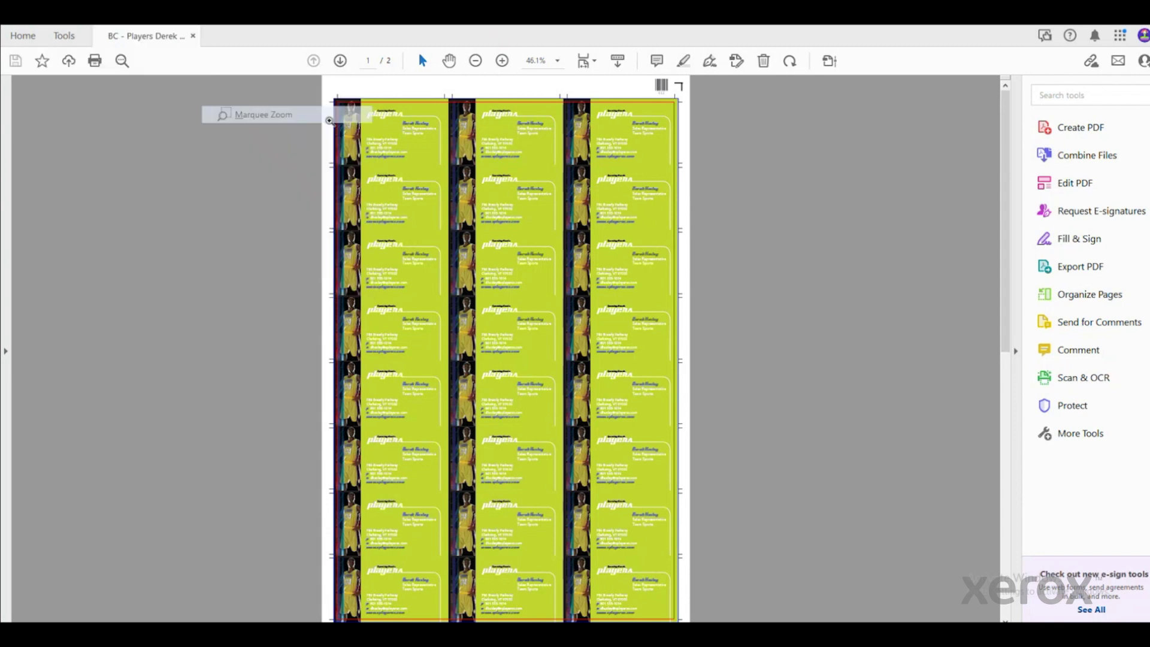
pyautogui.moveTo(607, 115); pyautogui.dragTo(726, 91)
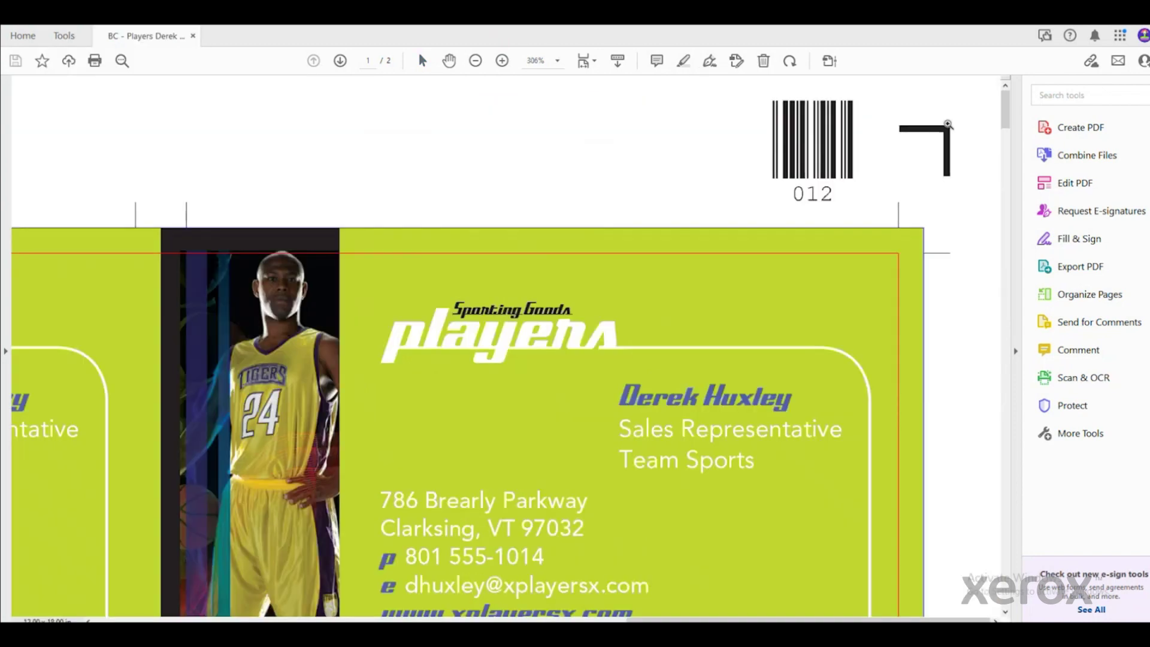